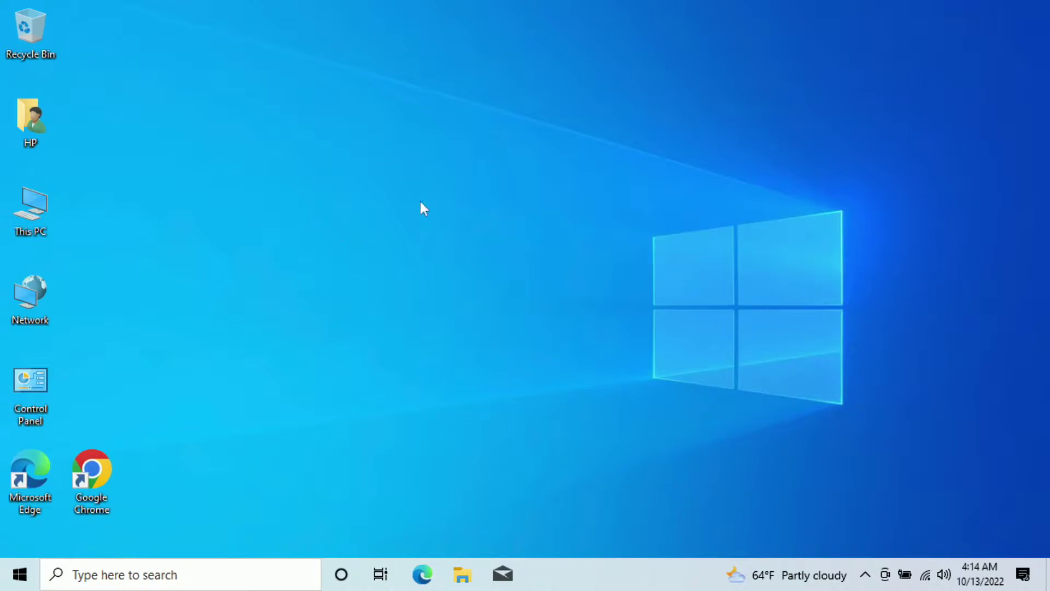
Open Display settings from the desktop's right-click menu.
right_click(426, 156)
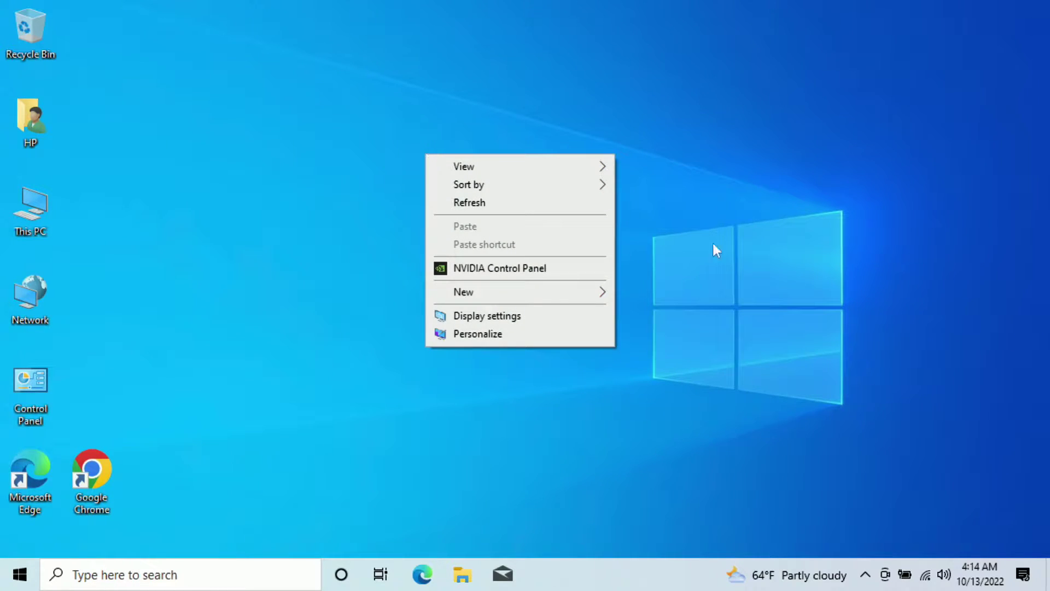
left_click(532, 316)
scroll(678, 219, "down", 3)
scroll(681, 224, "down", 8)
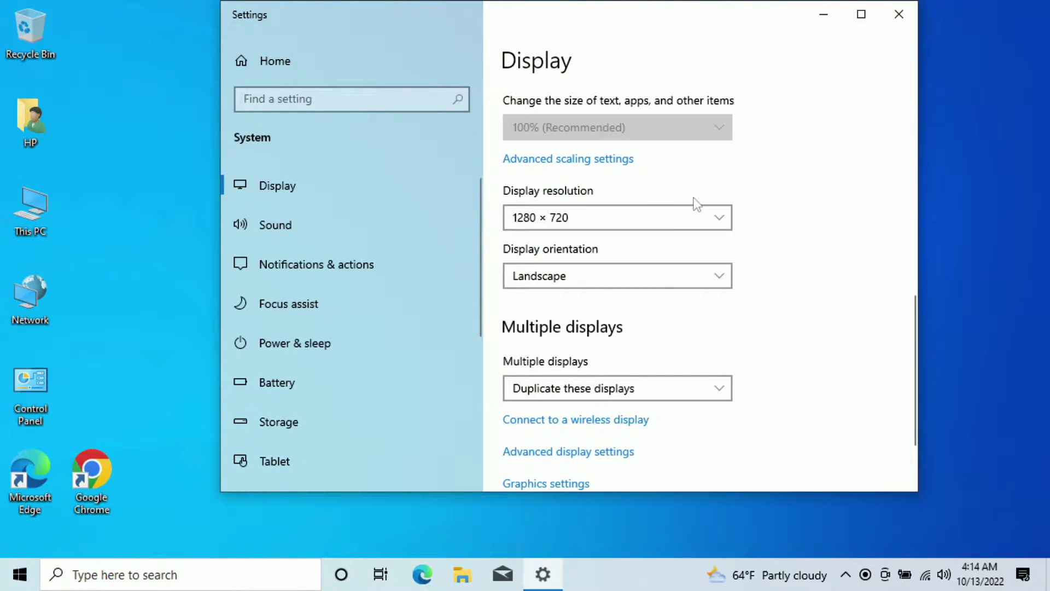
Change the display resolution from 1280 × 720 to 1920 × 1080 and keep the change.
left_click(666, 214)
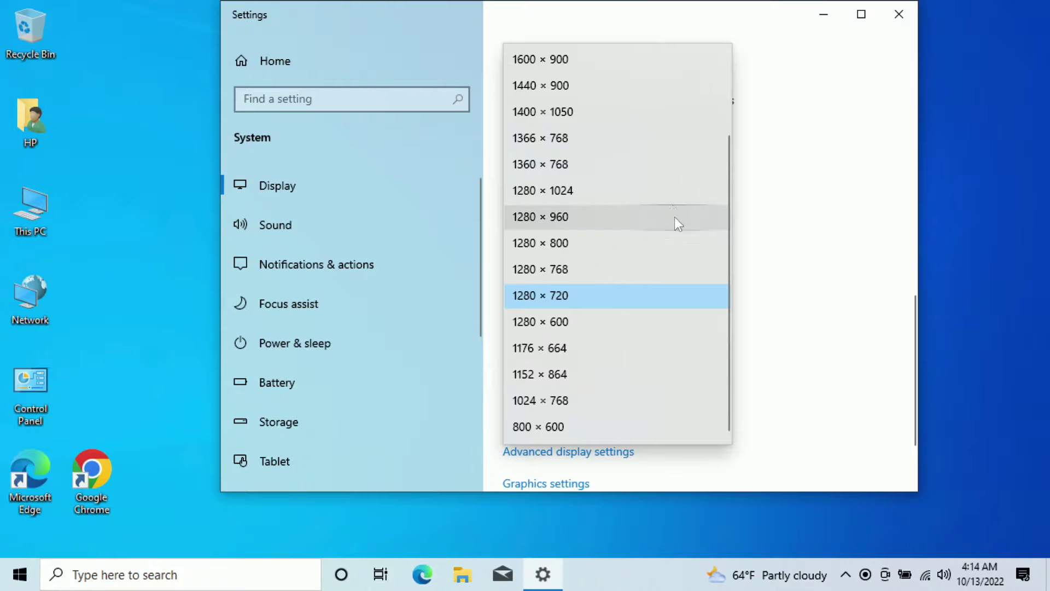
scroll(677, 224, "up", 2)
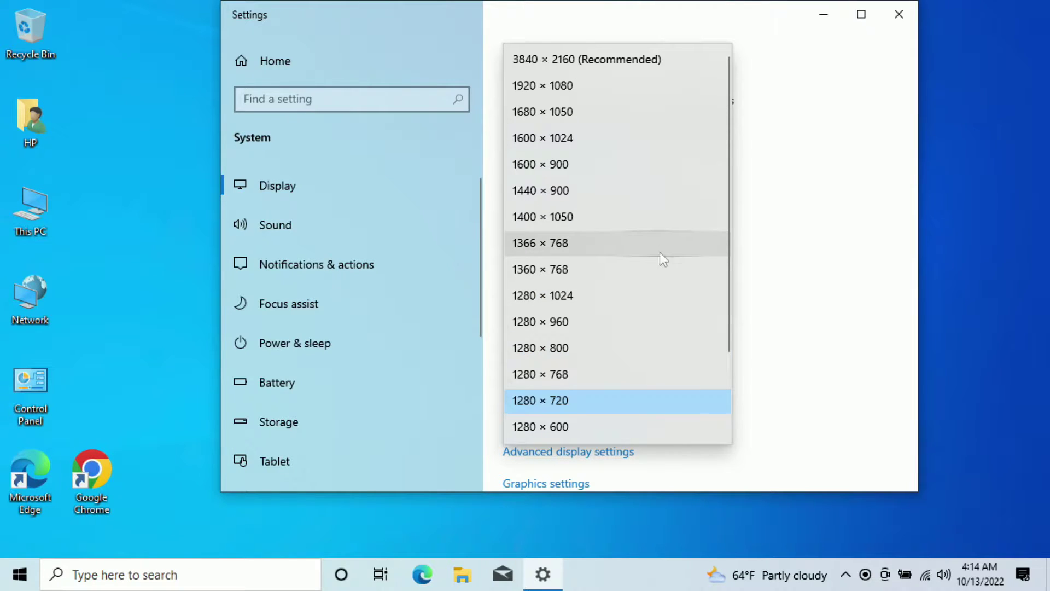
left_click(633, 86)
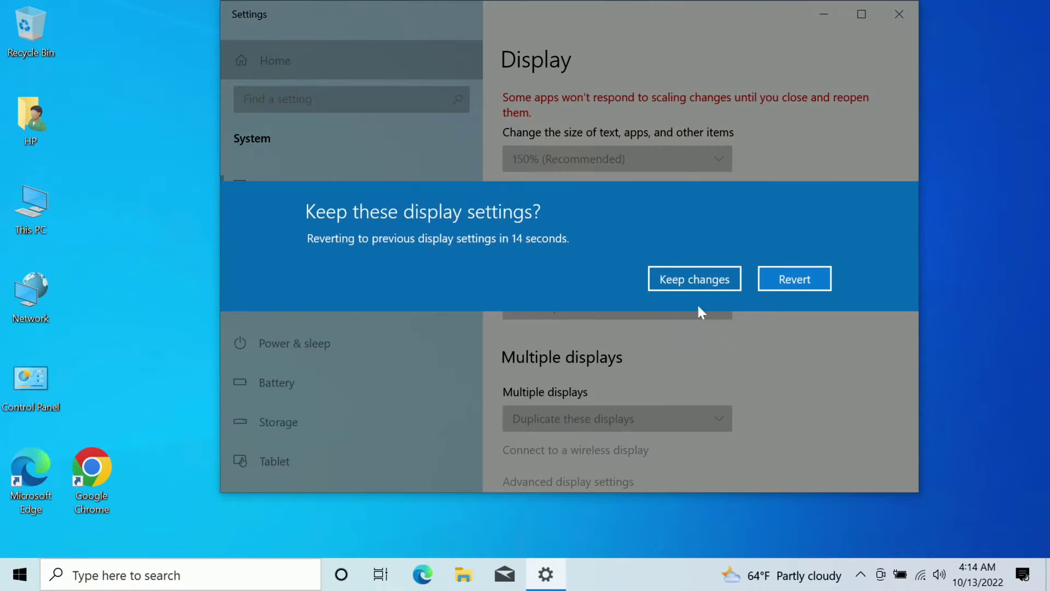
left_click(705, 289)
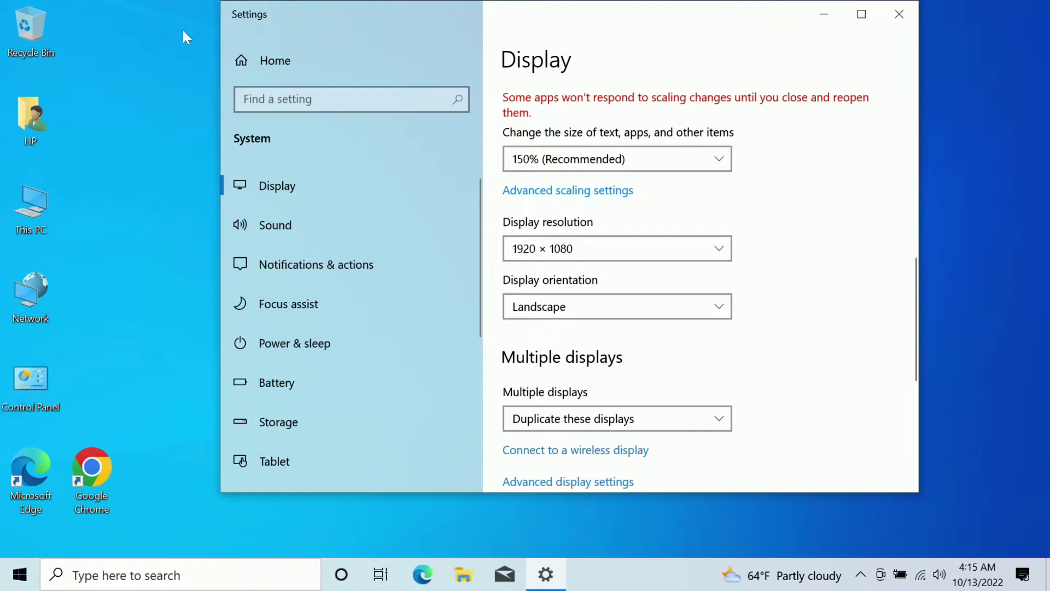
Switch the resolution to 3840 × 2160 (Recommended), keep it, and recheck the resolution list.
left_click(688, 247)
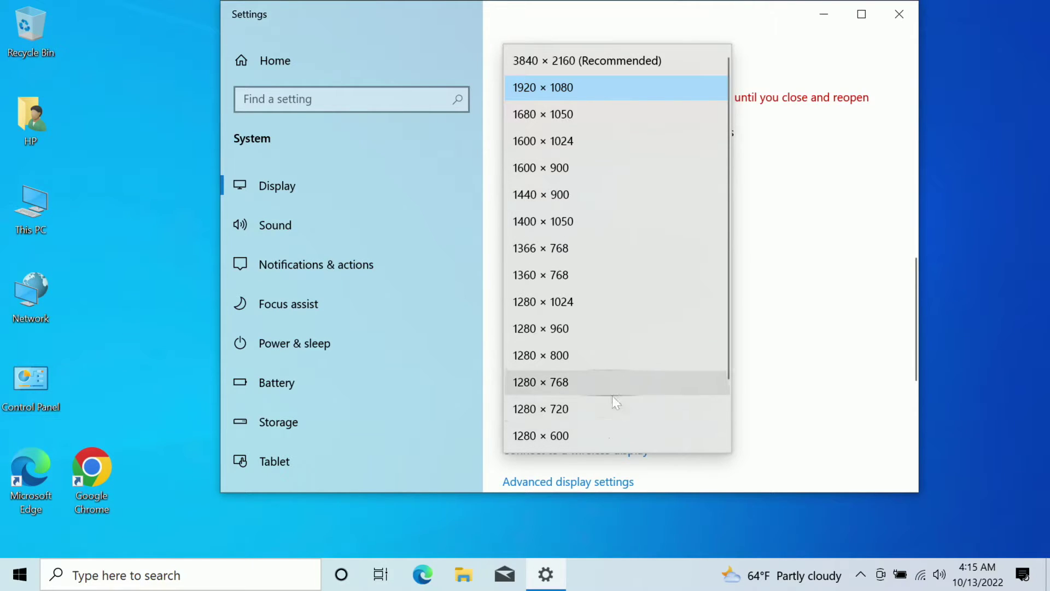
left_click(646, 65)
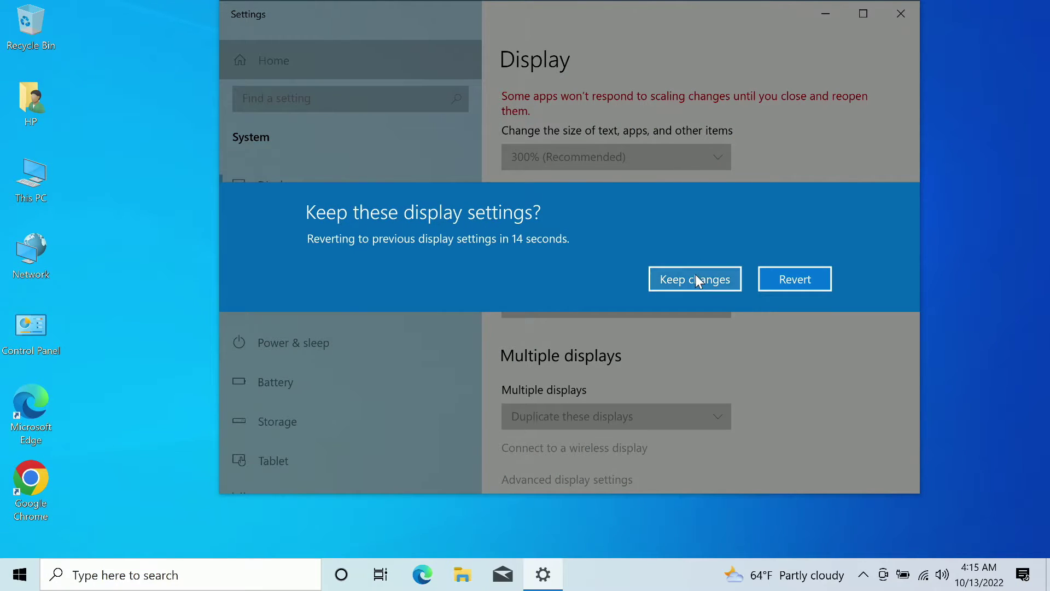
left_click(695, 279)
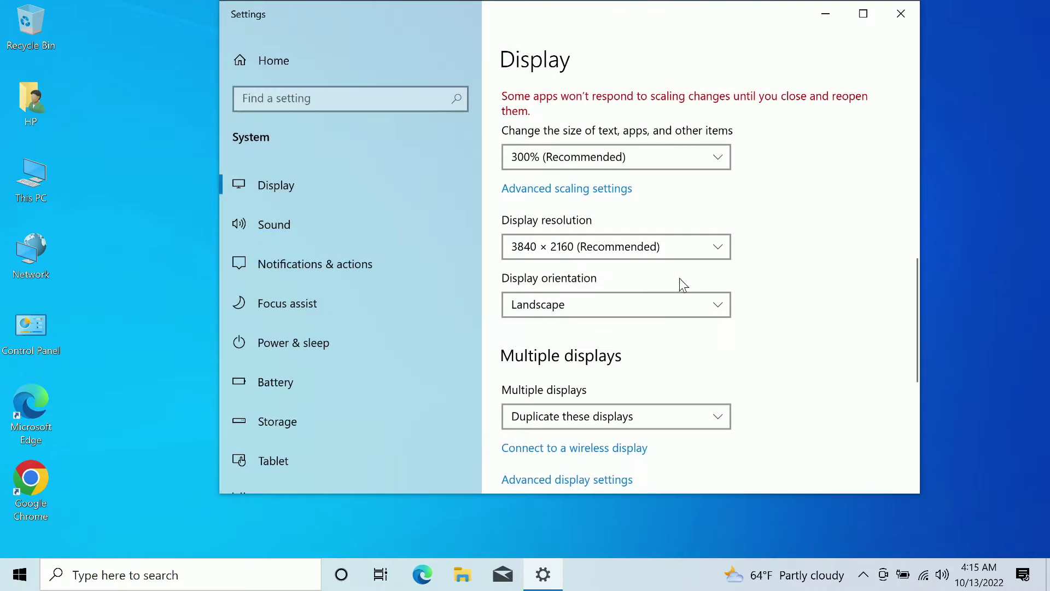
left_click(692, 247)
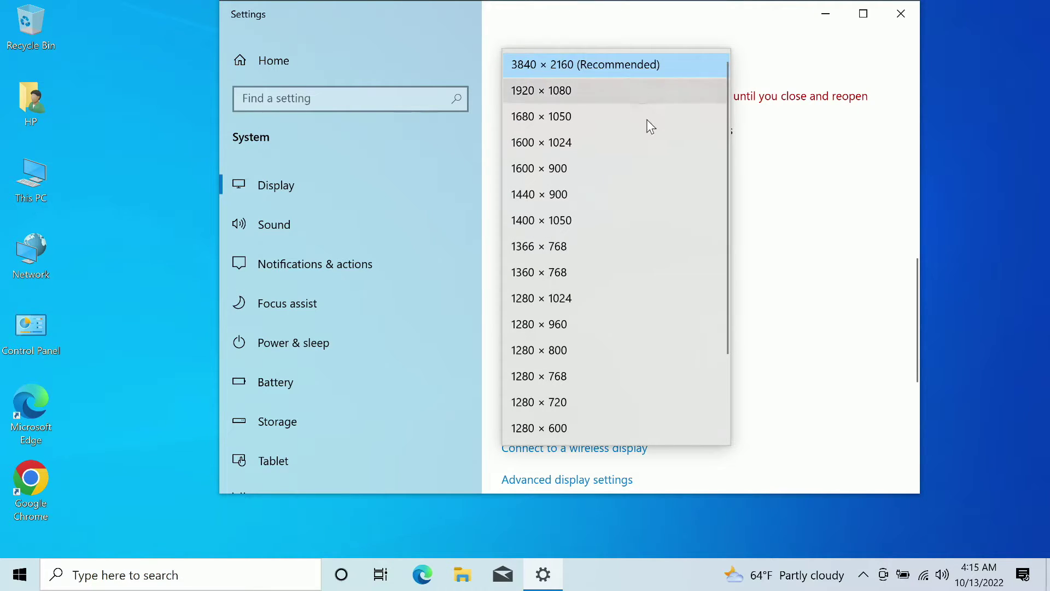
left_click(823, 131)
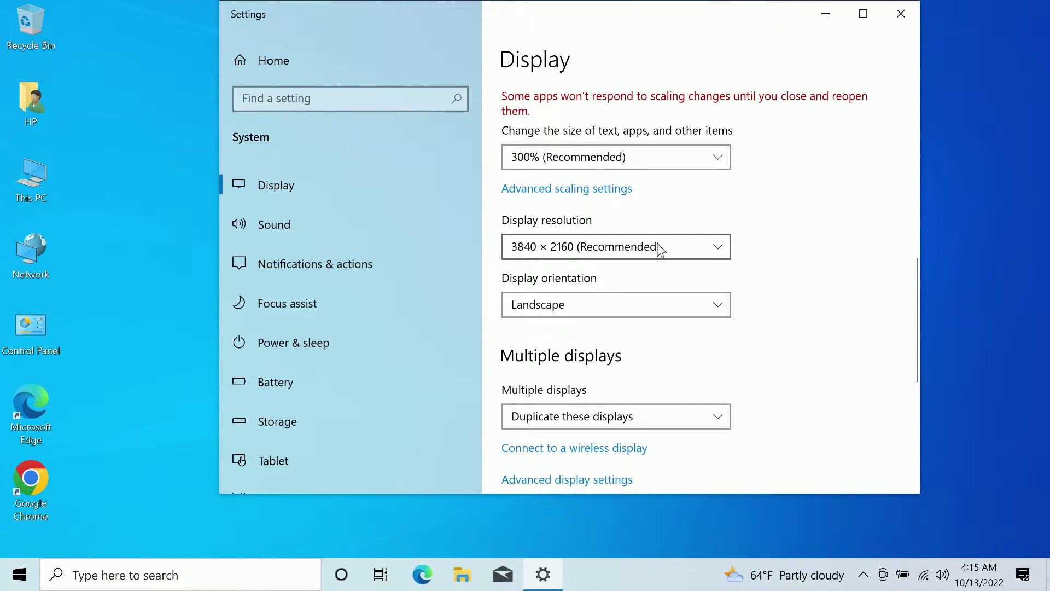
left_click(657, 243)
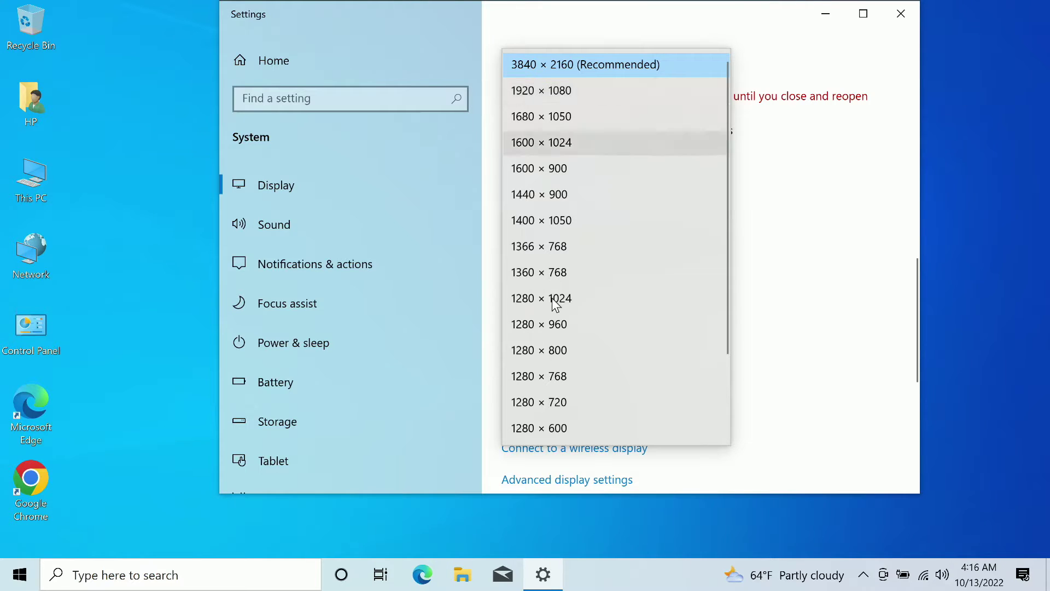
scroll(601, 393, "down", 2)
left_click(613, 298)
left_click(692, 271)
left_click(616, 208)
scroll(611, 73, "up", 2)
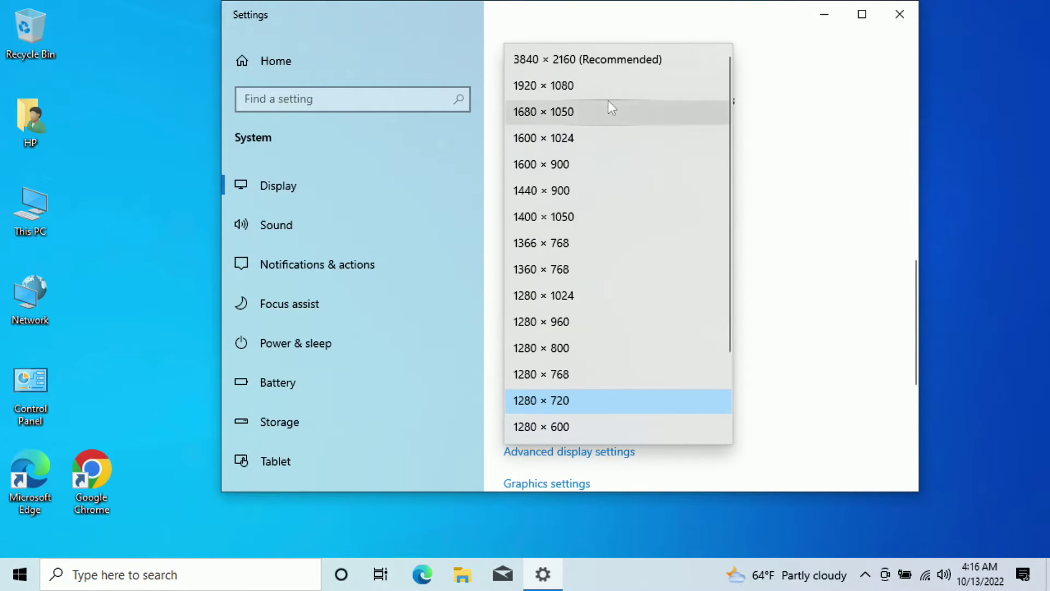
left_click(614, 90)
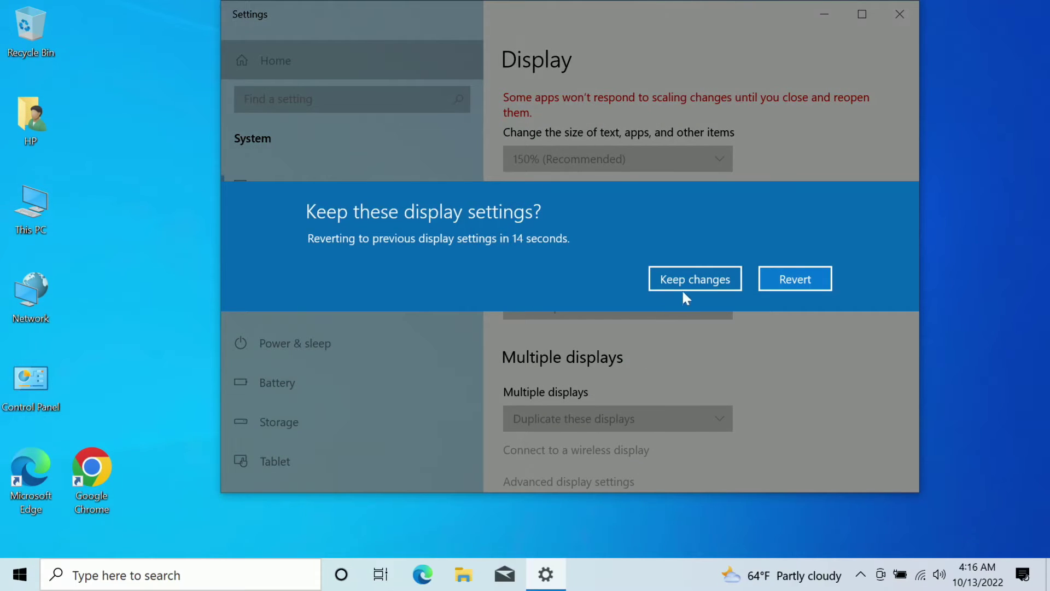
left_click(684, 286)
left_click(633, 246)
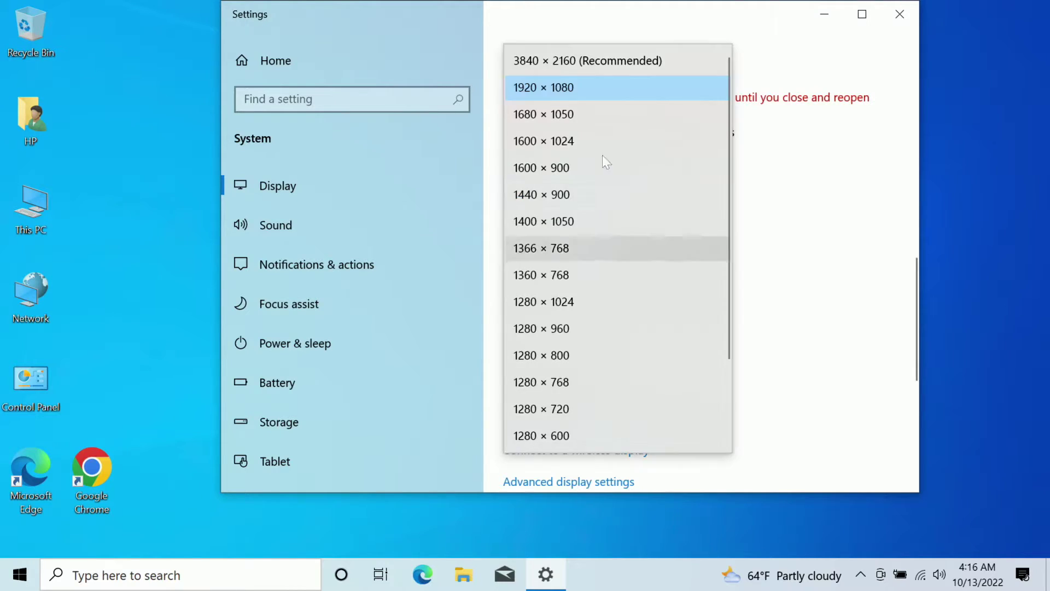
left_click(580, 68)
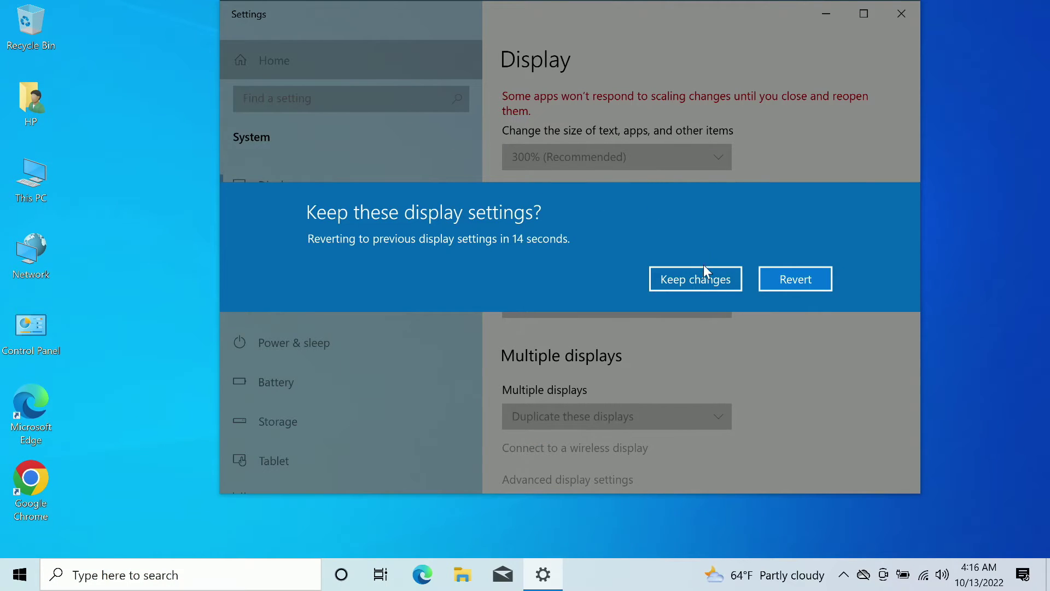
left_click(704, 272)
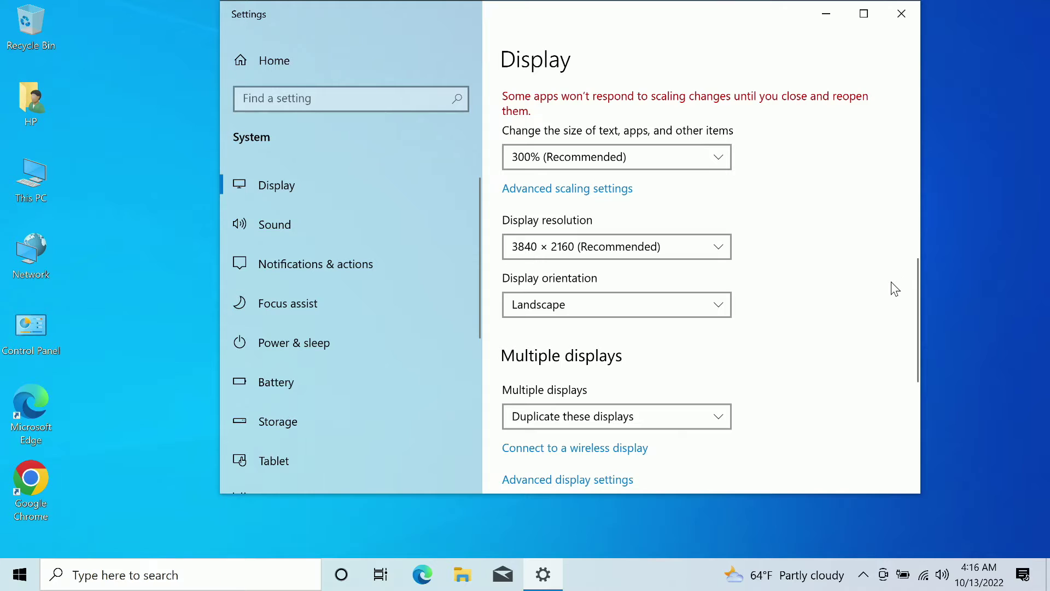
left_click(717, 248)
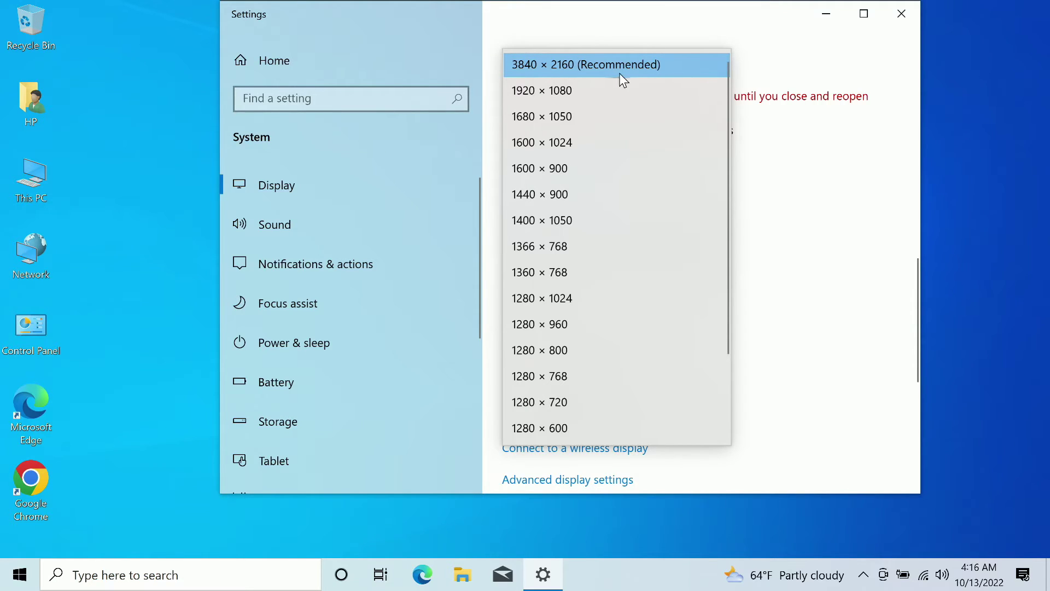
left_click(640, 69)
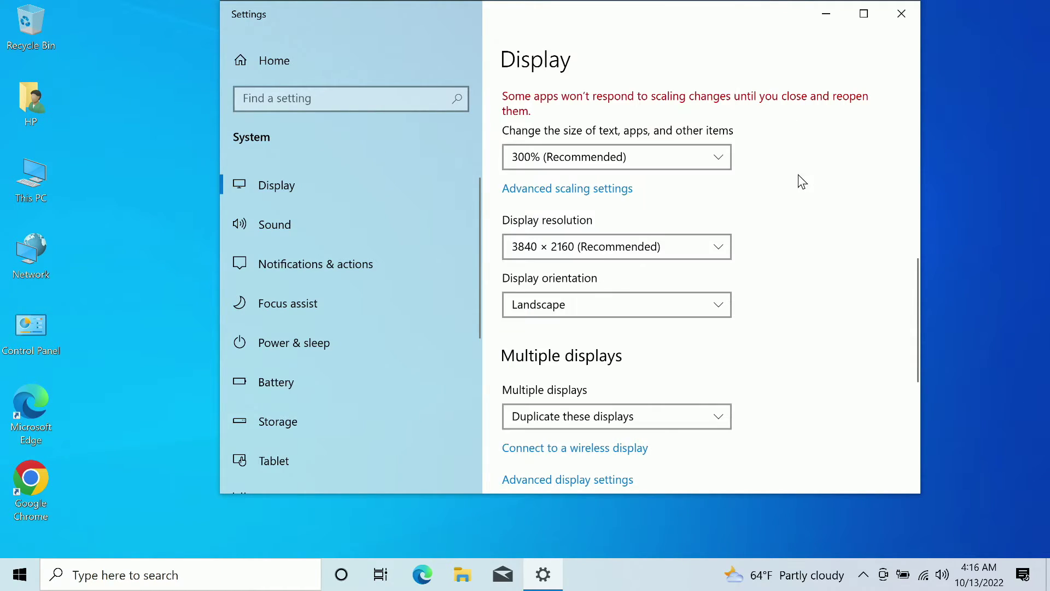
scroll(769, 229, "up", 1)
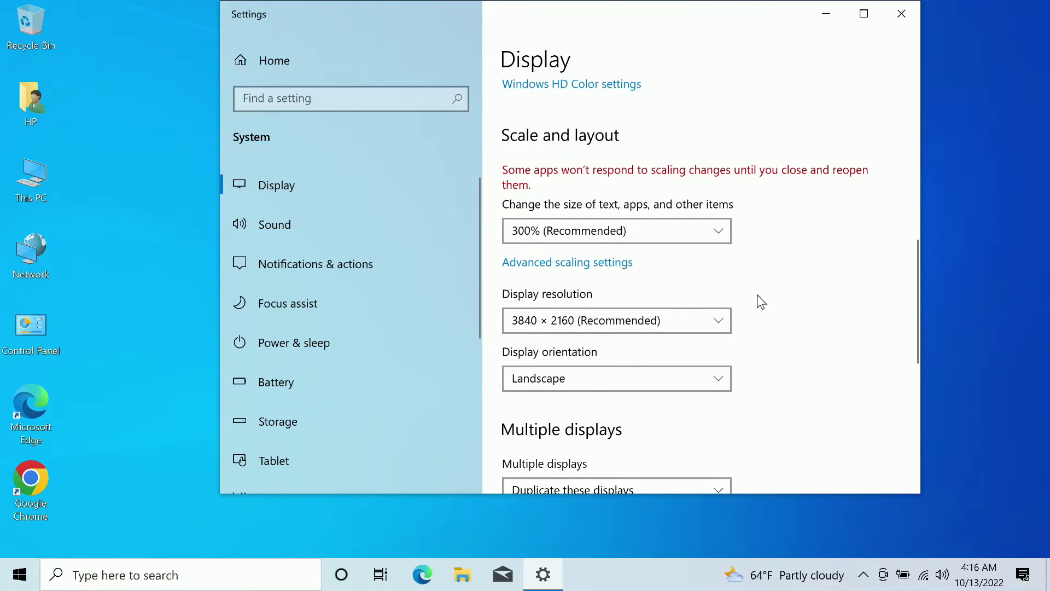
left_click(672, 322)
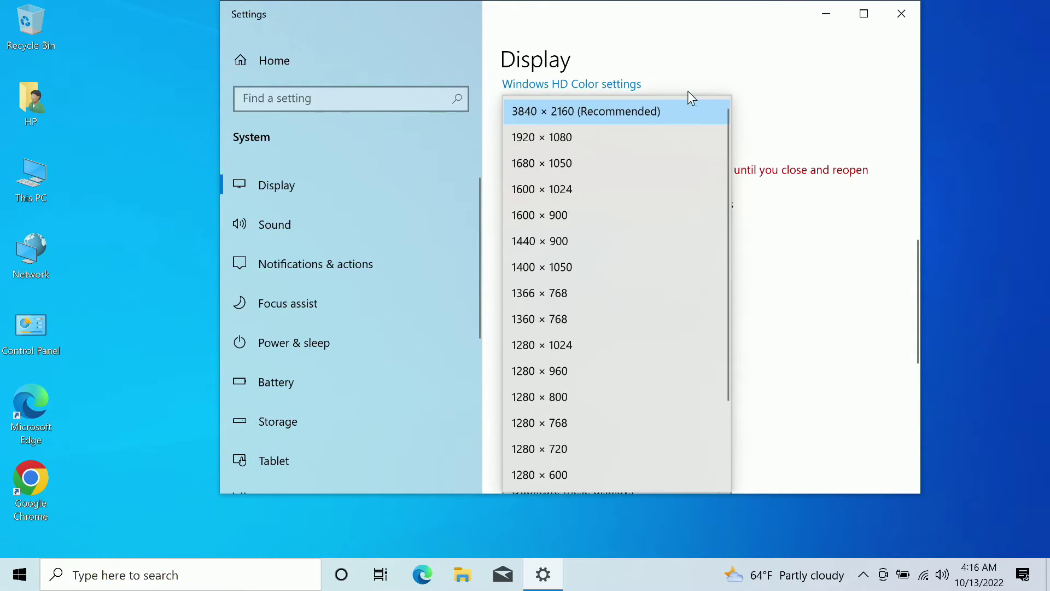
left_click(866, 282)
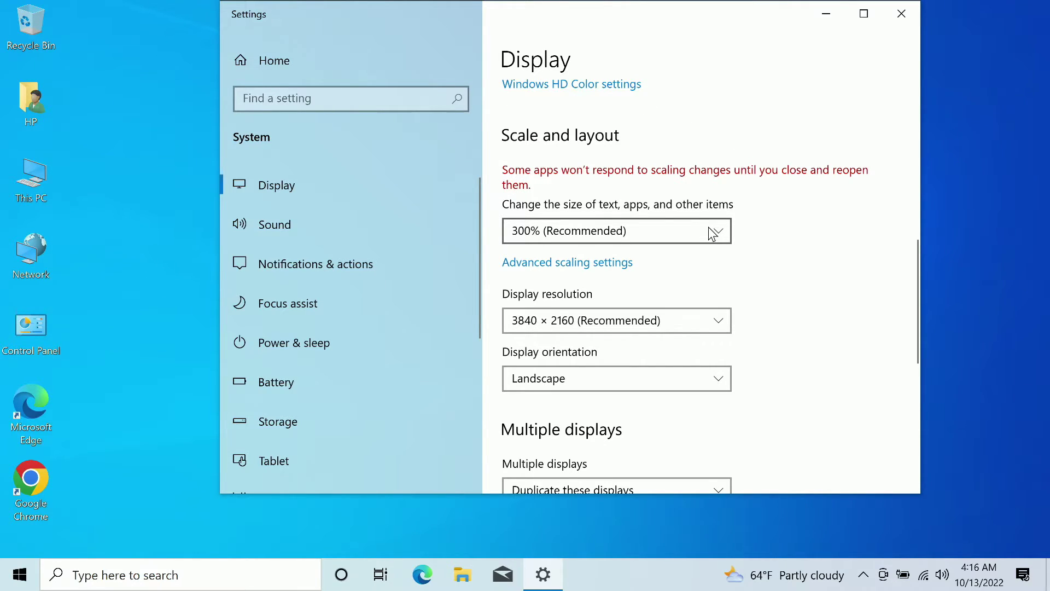
scroll(818, 268, "up", 2)
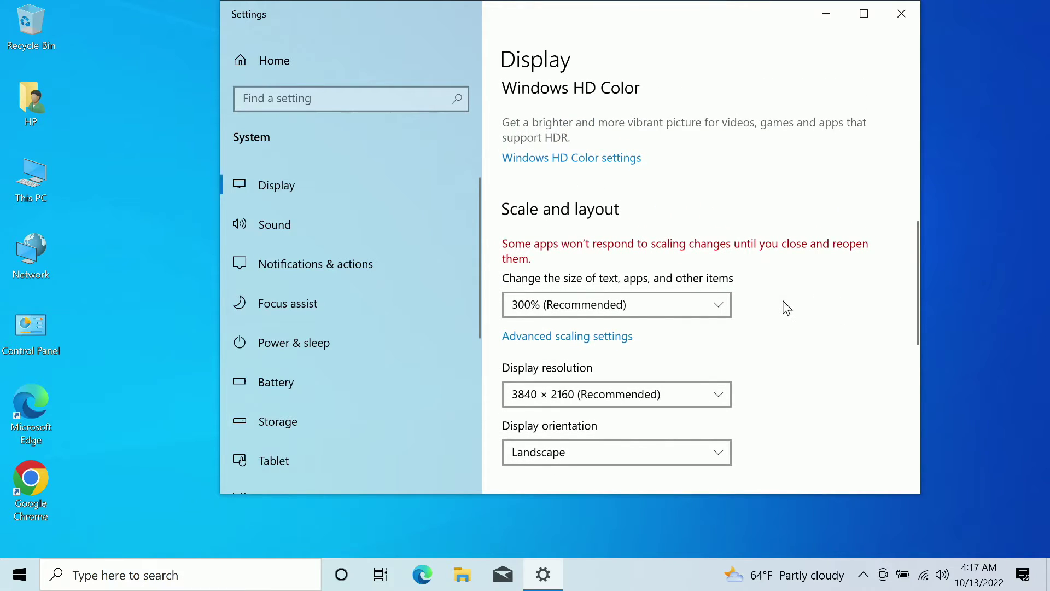
scroll(788, 263, "down", 2)
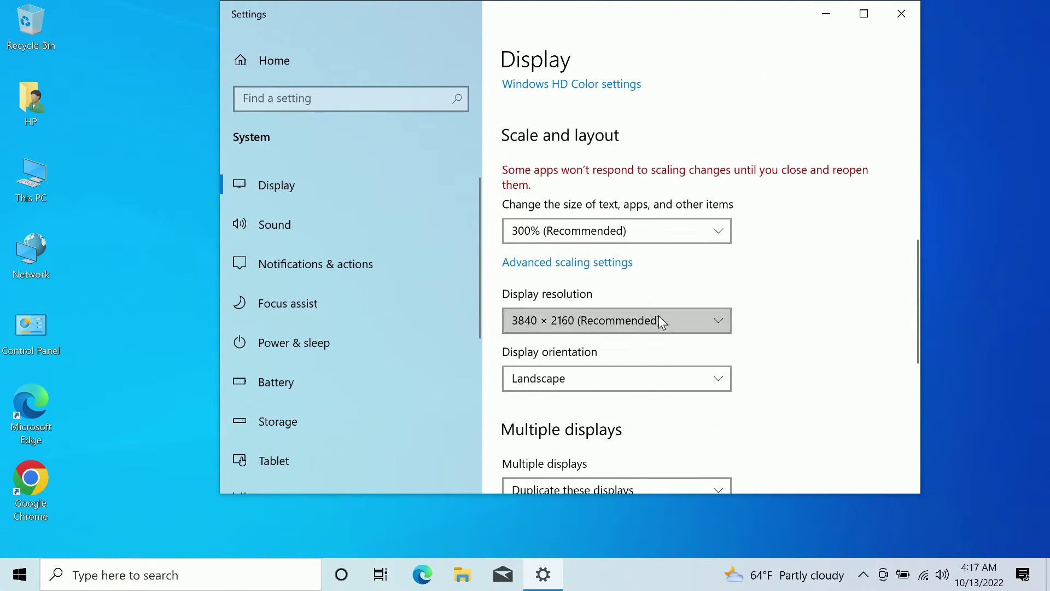
left_click(659, 320)
left_click(643, 113)
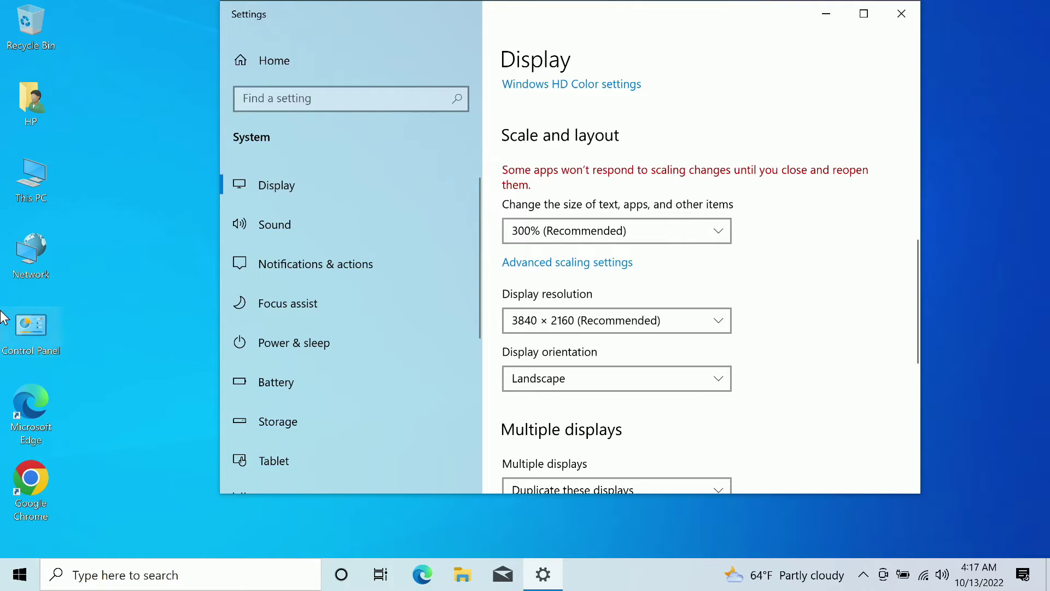
Change text, app and item scaling from 300% to 200%.
left_click(681, 236)
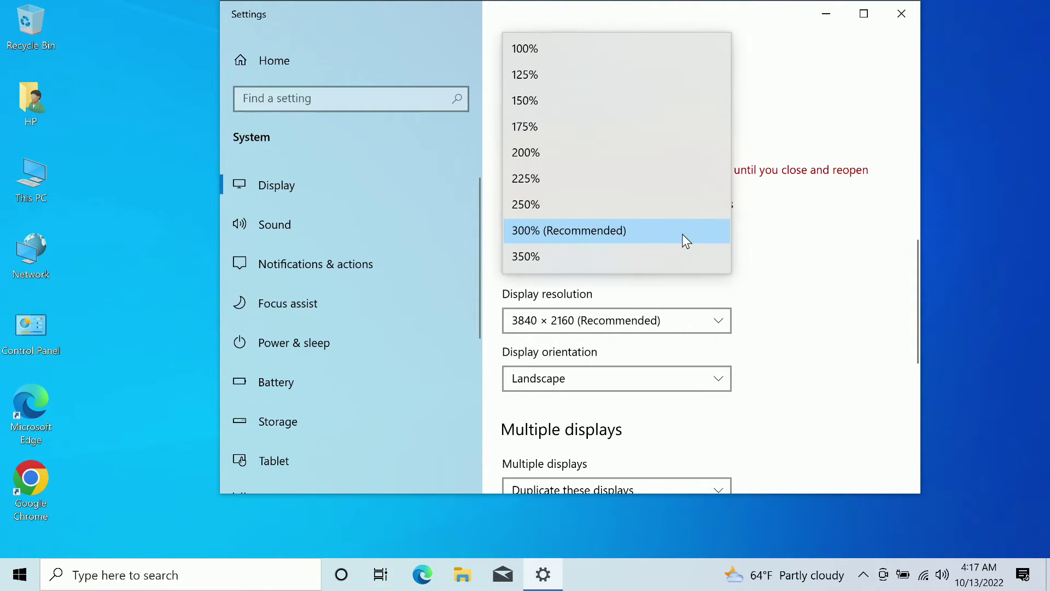
left_click(864, 156)
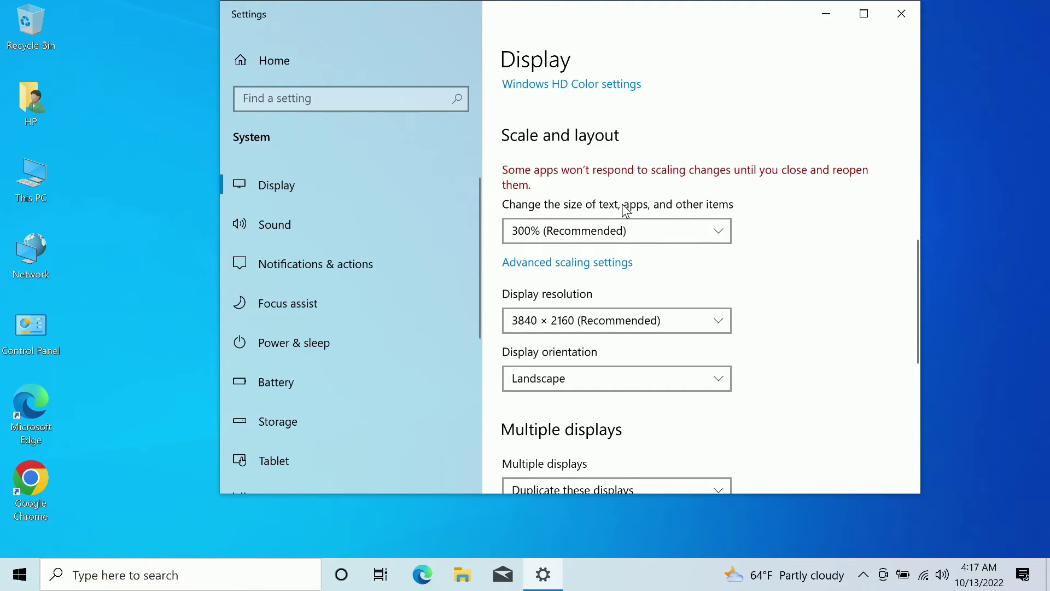
left_click(646, 237)
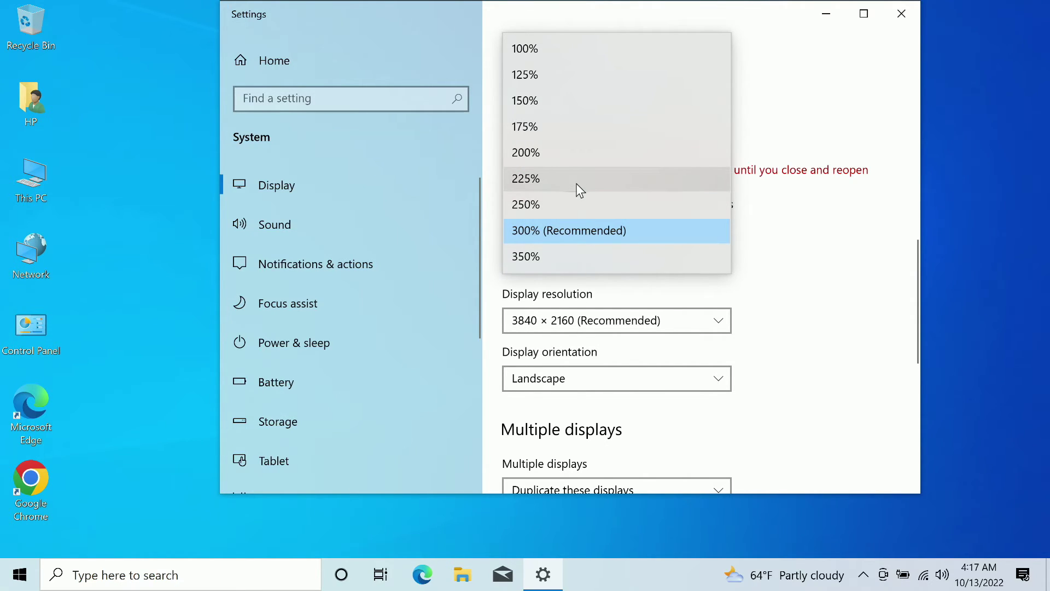
left_click(581, 160)
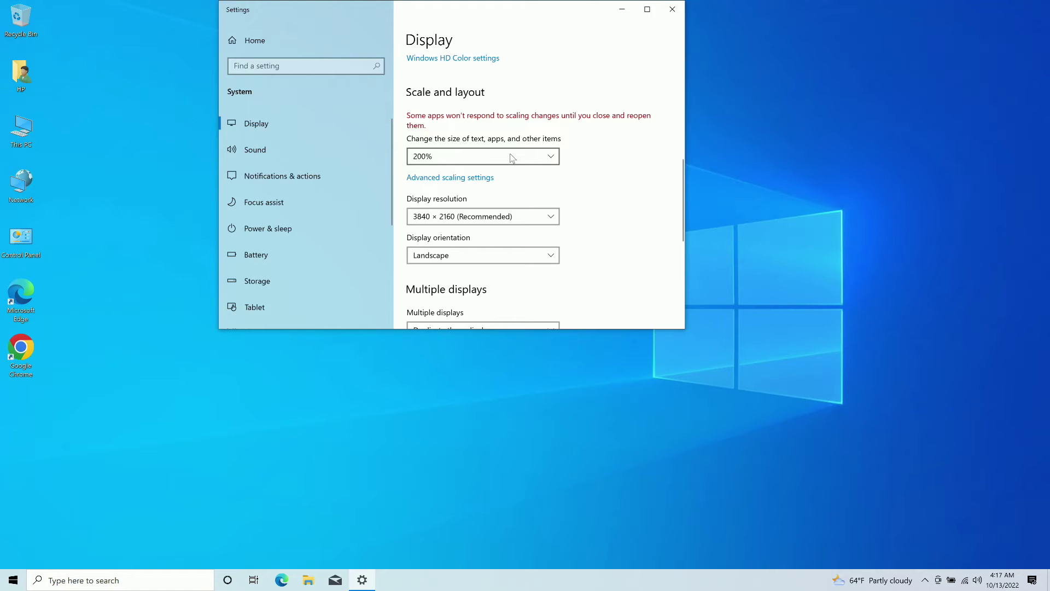
left_click(493, 164)
left_click(493, 158)
Launch Google Chrome from the desktop to check the 200% scaling.
left_click(24, 350)
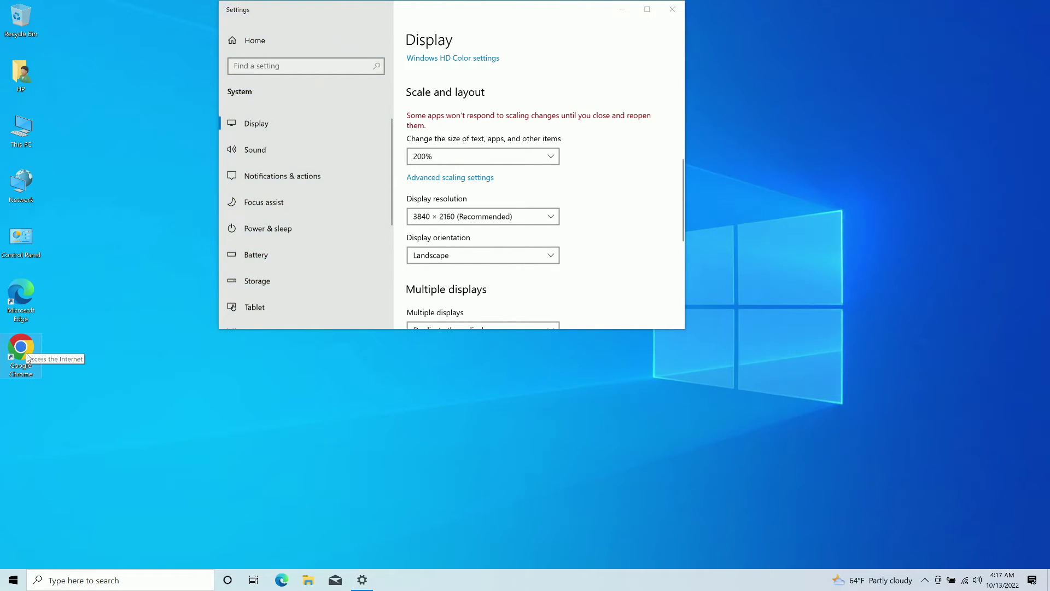
left_click(517, 158)
left_click(516, 159)
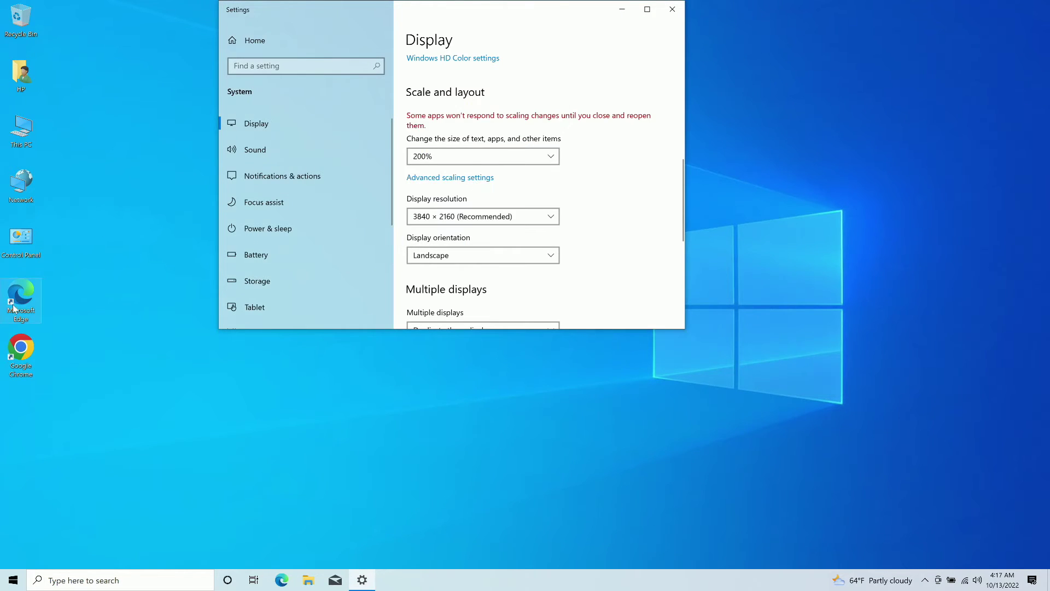
double_click(23, 347)
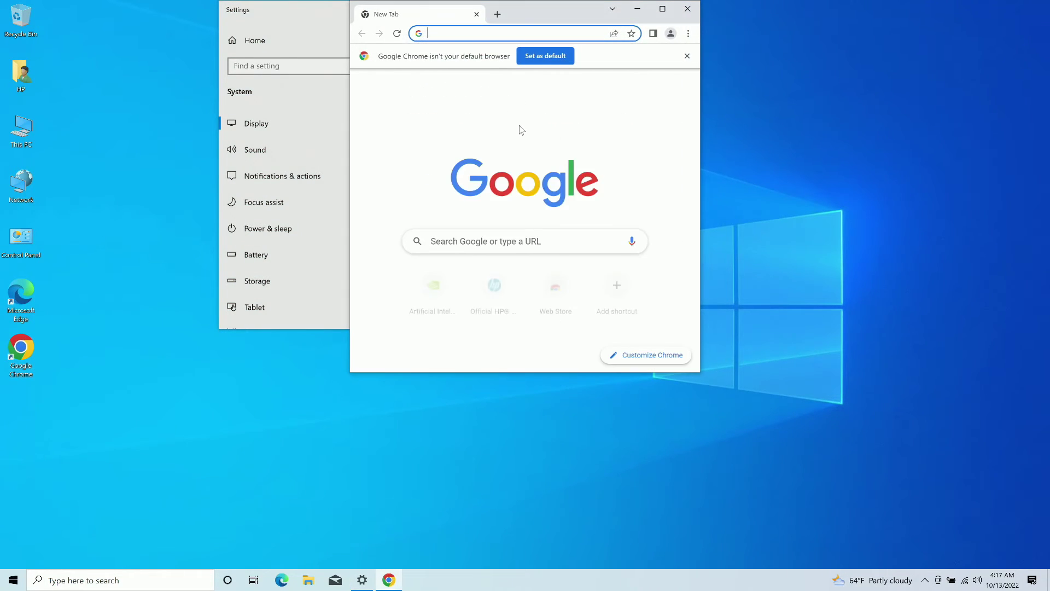
left_click(689, 34)
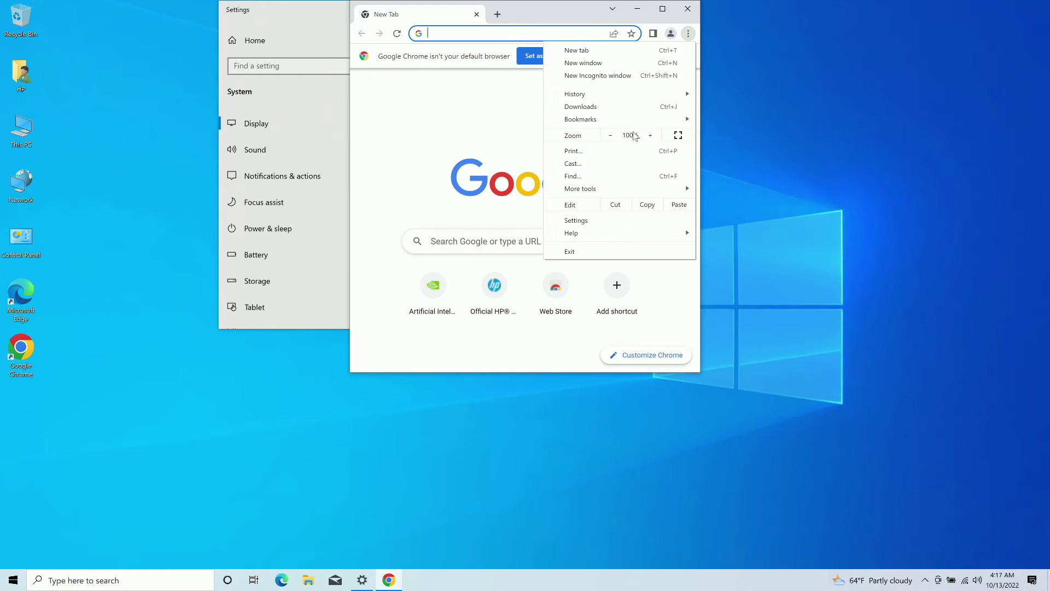
Close Chrome and review the scaling and resolution lists, leaving 200% and 3840 × 2160.
left_click(687, 9)
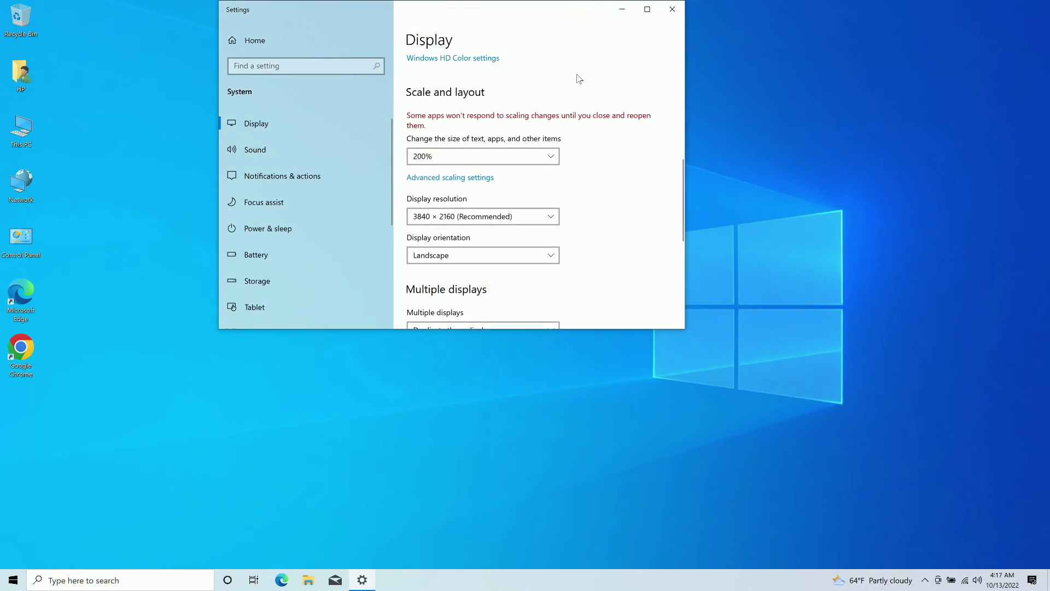
left_click(487, 156)
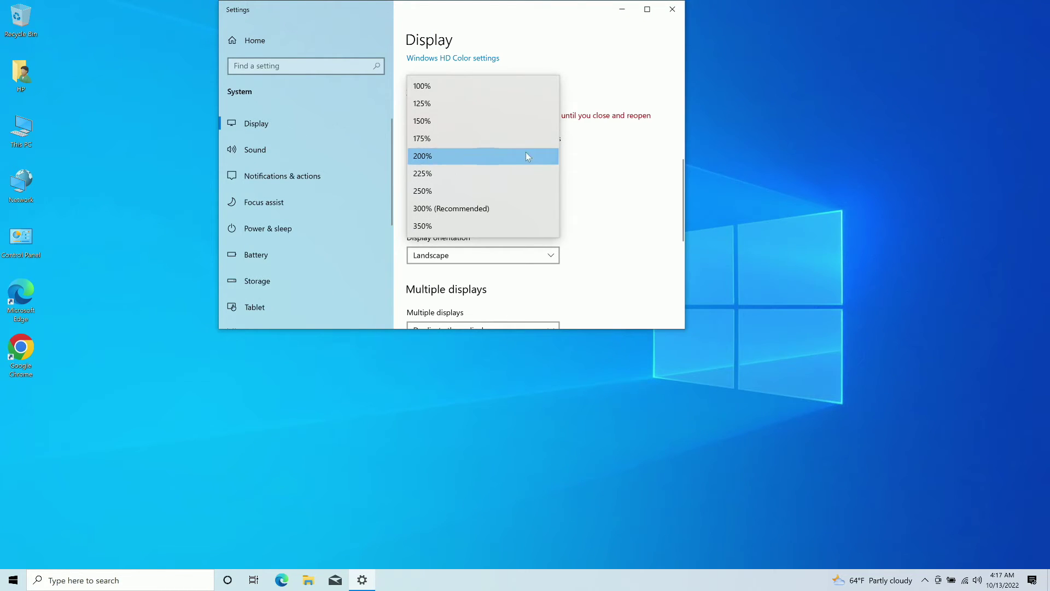
left_click(581, 187)
left_click(539, 218)
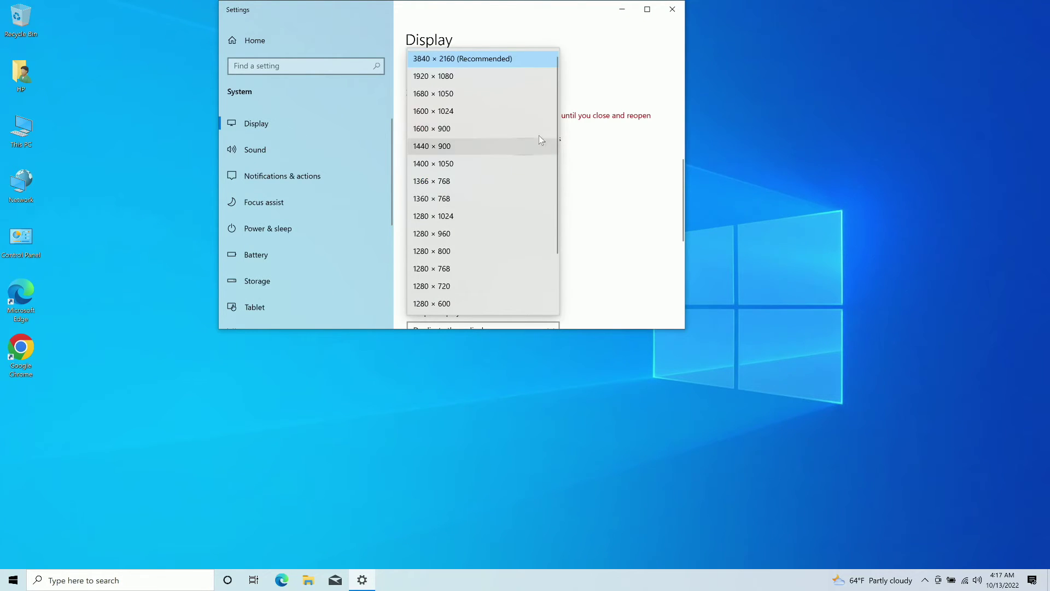
left_click(597, 188)
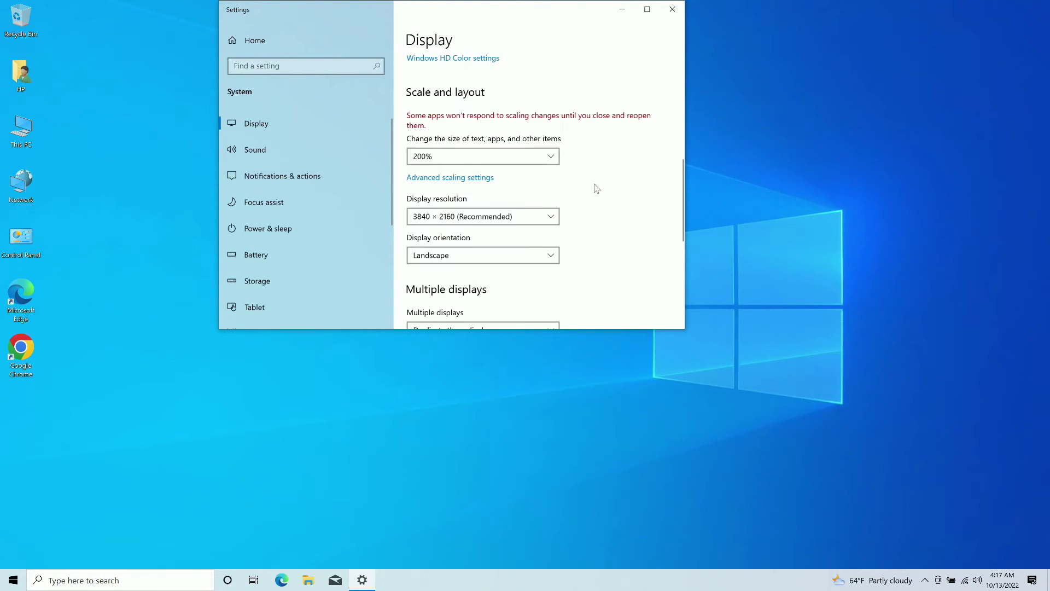
left_click(473, 157)
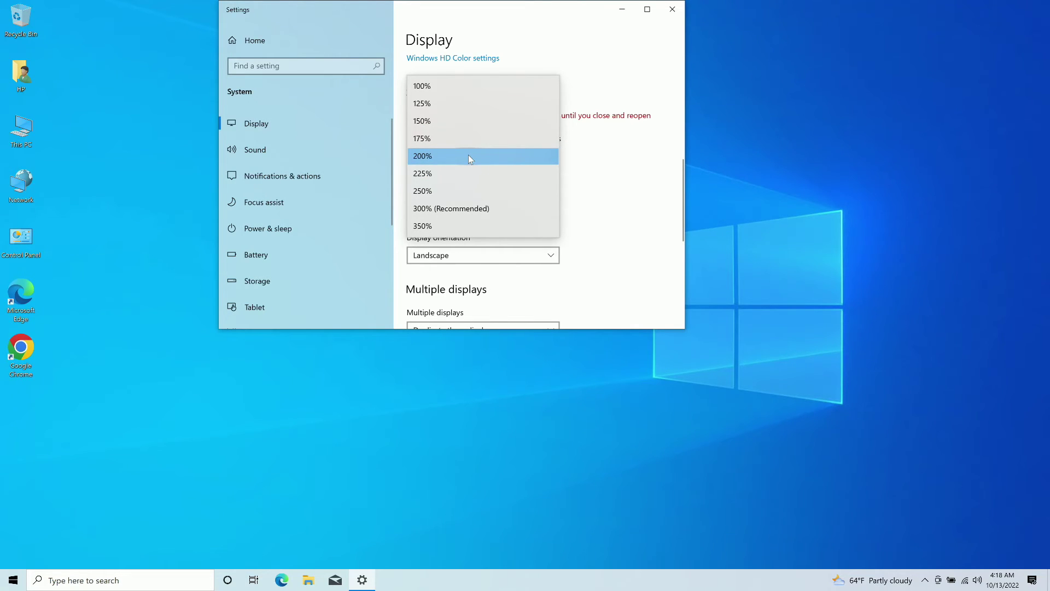
left_click(616, 155)
Set text and app scaling to 100%, then reopen the scale list.
left_click(449, 154)
left_click(452, 86)
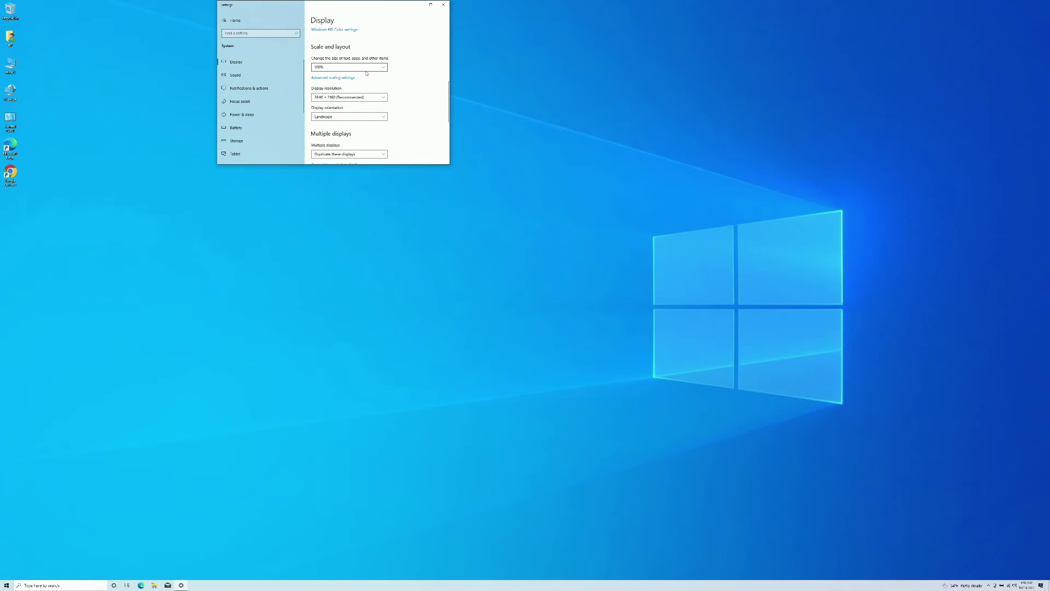
left_click(366, 68)
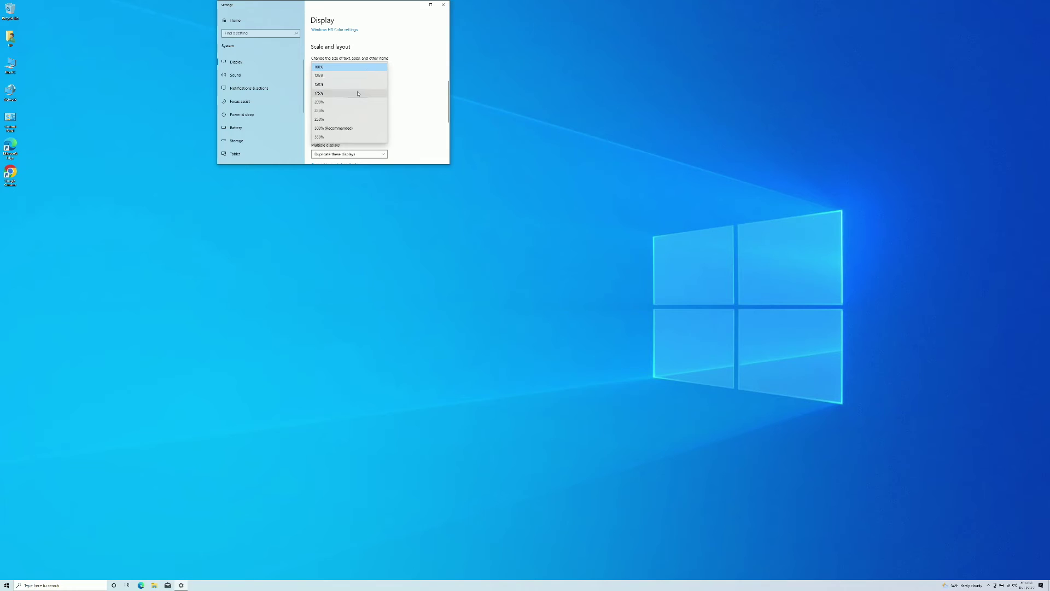
Restore scaling to 300% (Recommended) and close the Settings window.
left_click(351, 128)
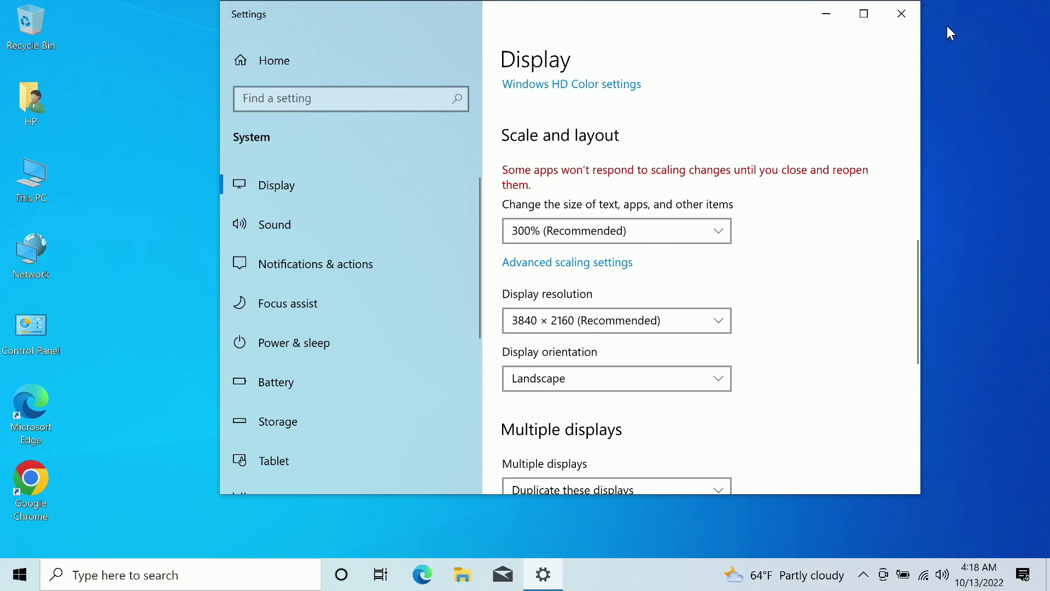
left_click(902, 14)
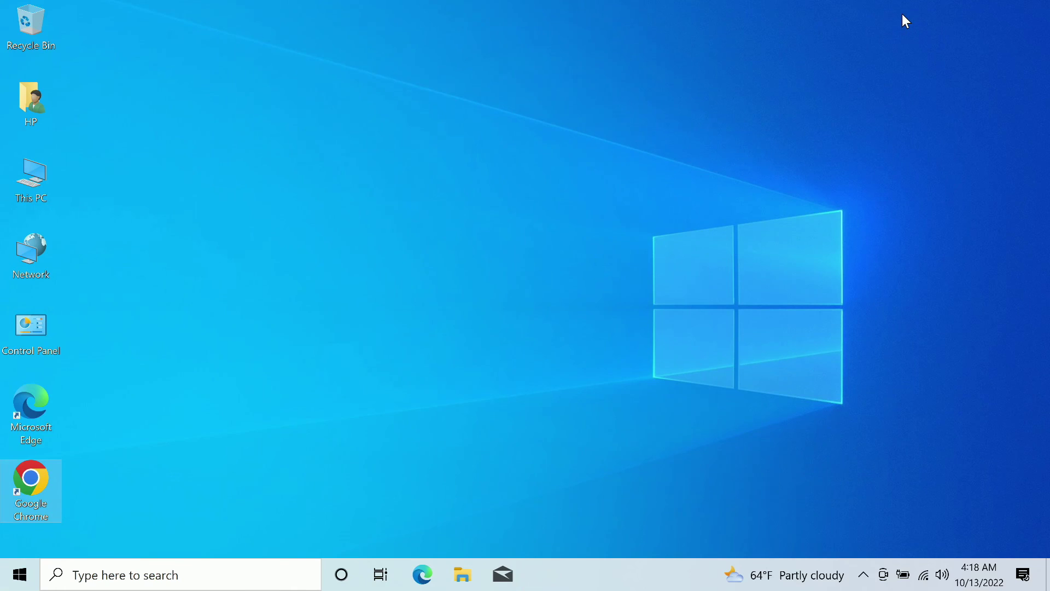